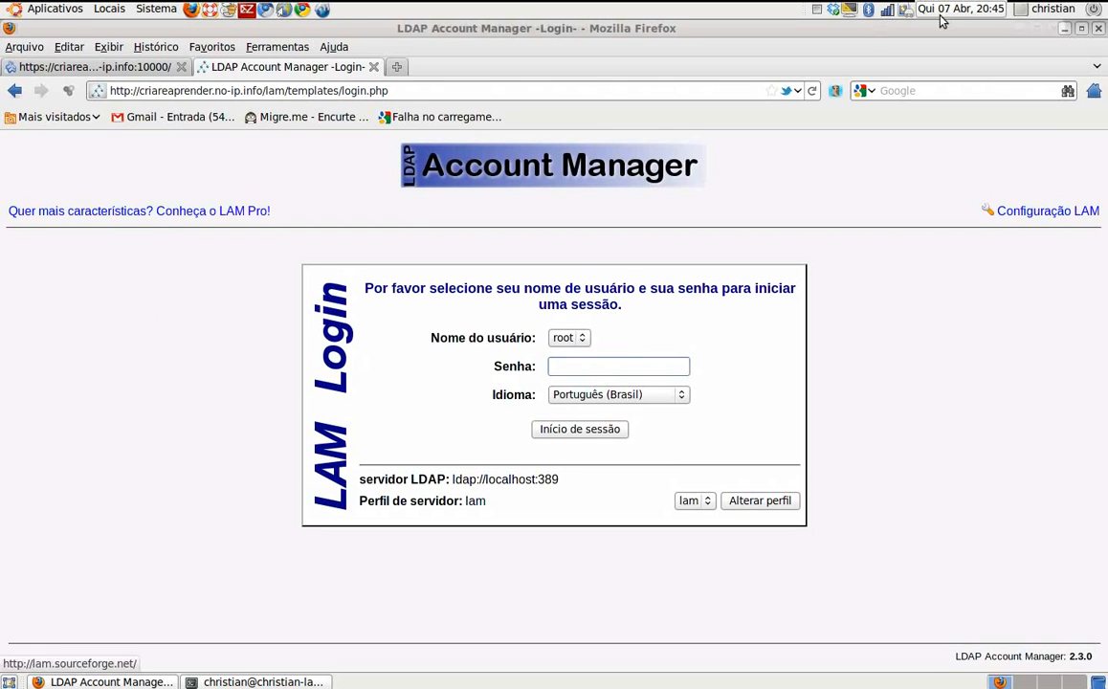
Step: Minimize the Firefox window with the LAM login page to reveal the terminal behind it
left_click(1065, 29)
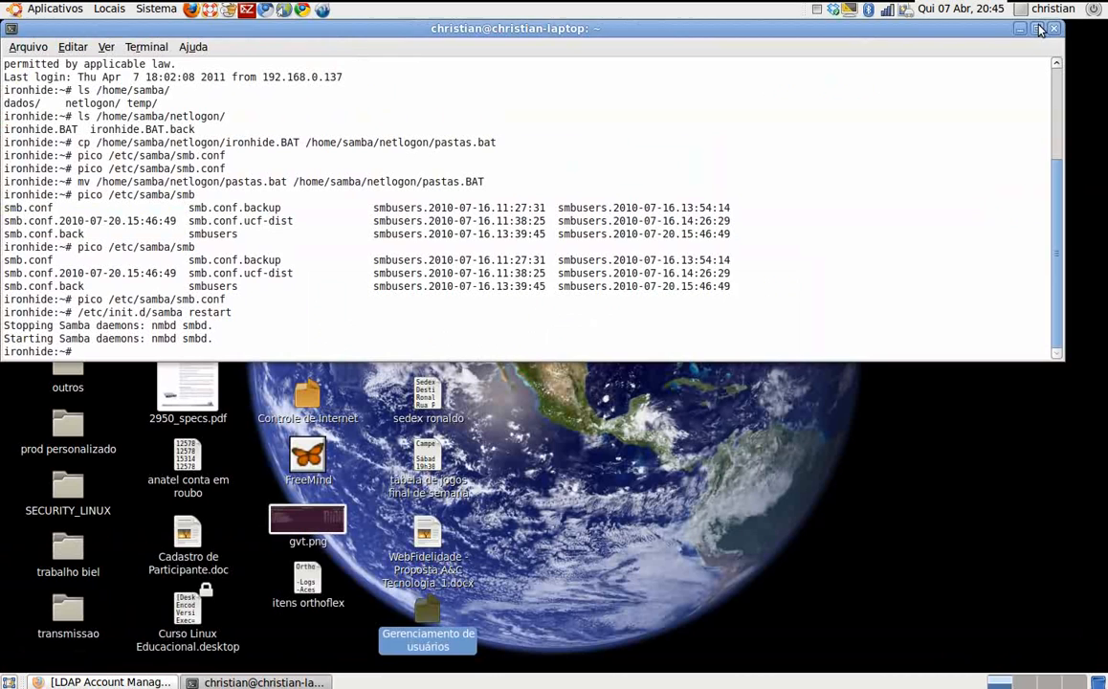
Step: Minimize the terminal and restore the LDAP Account Manager login page from the taskbar
left_click(965, 26)
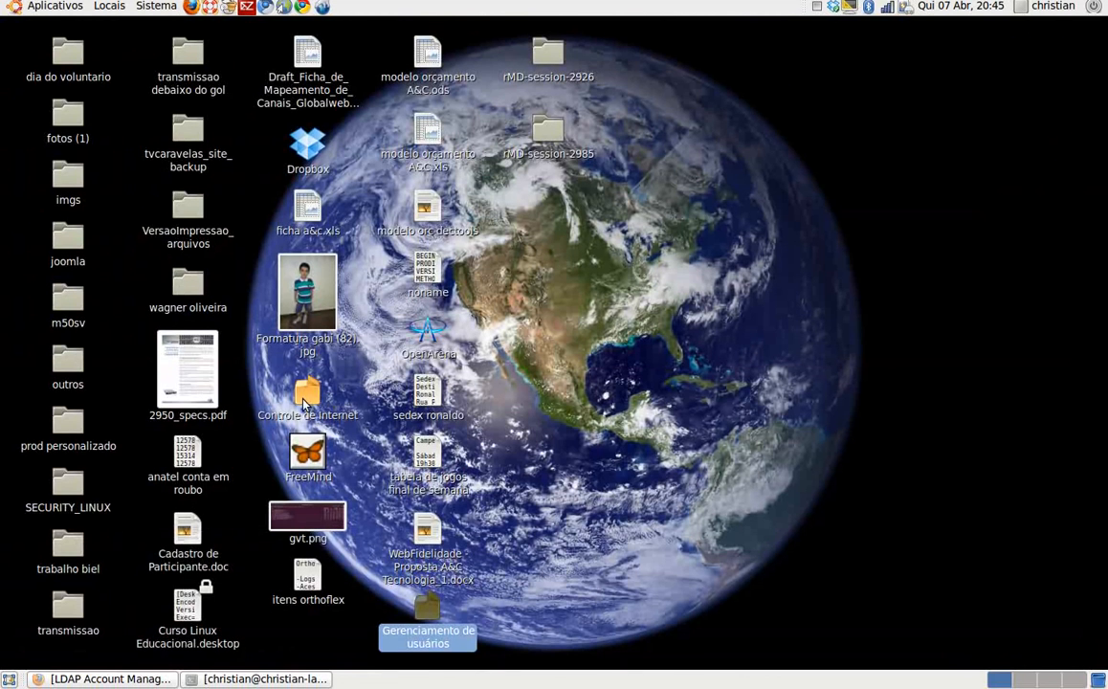
left_click(305, 405)
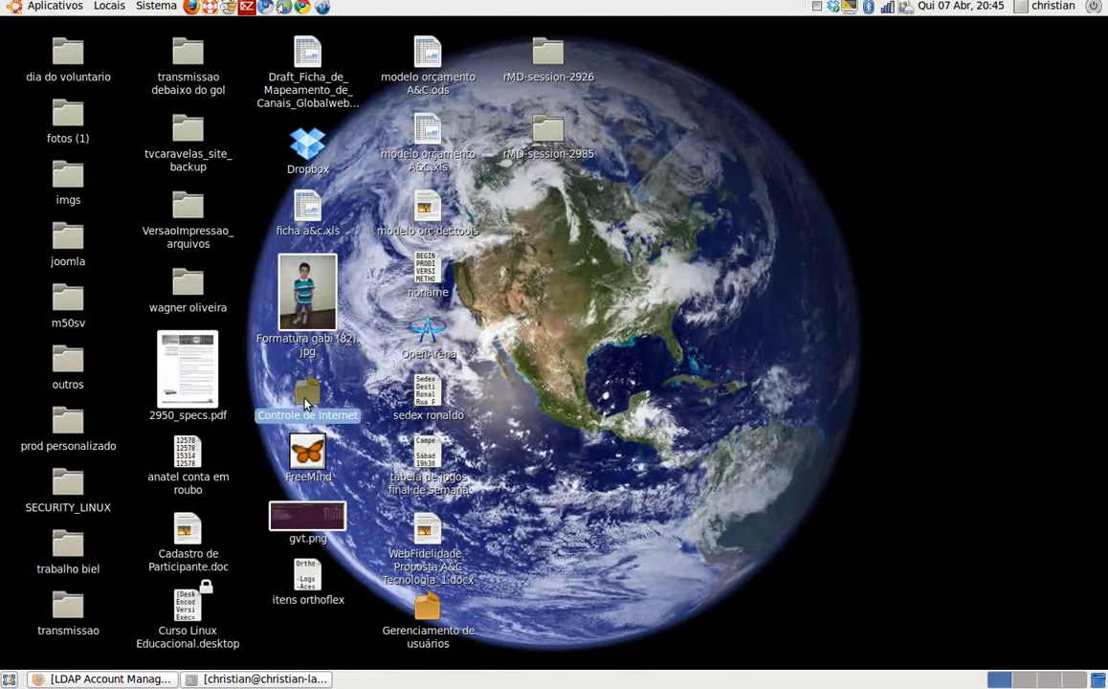
left_click(424, 620)
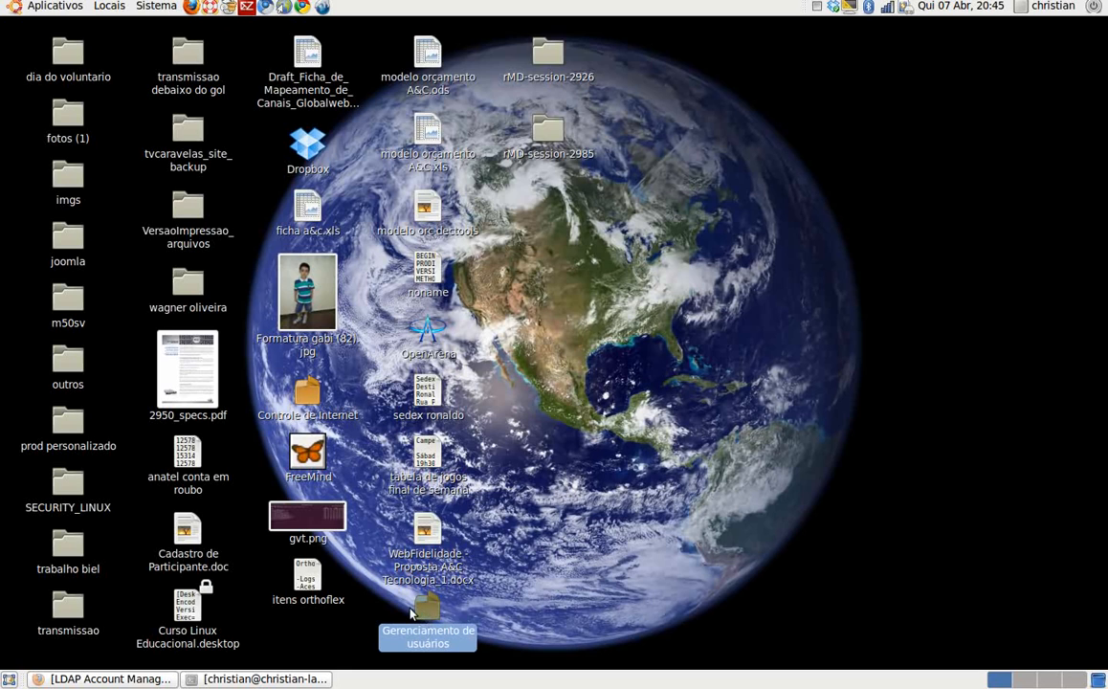
left_click(138, 679)
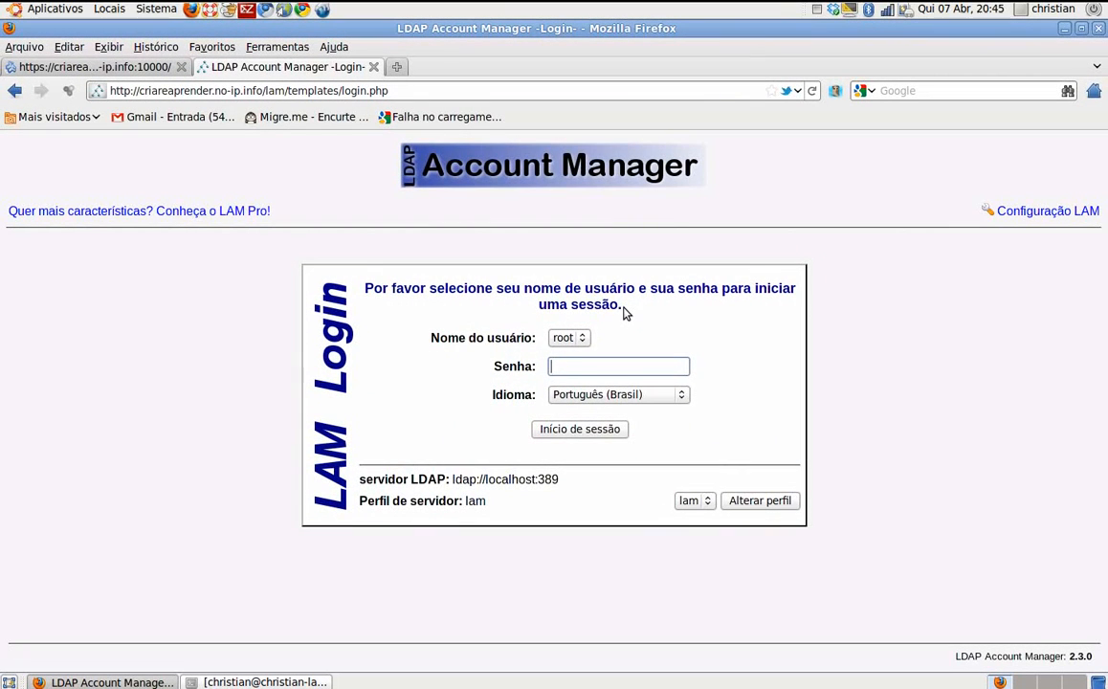
Step: Log in to LDAP Account Manager as root with the account password
type("******")
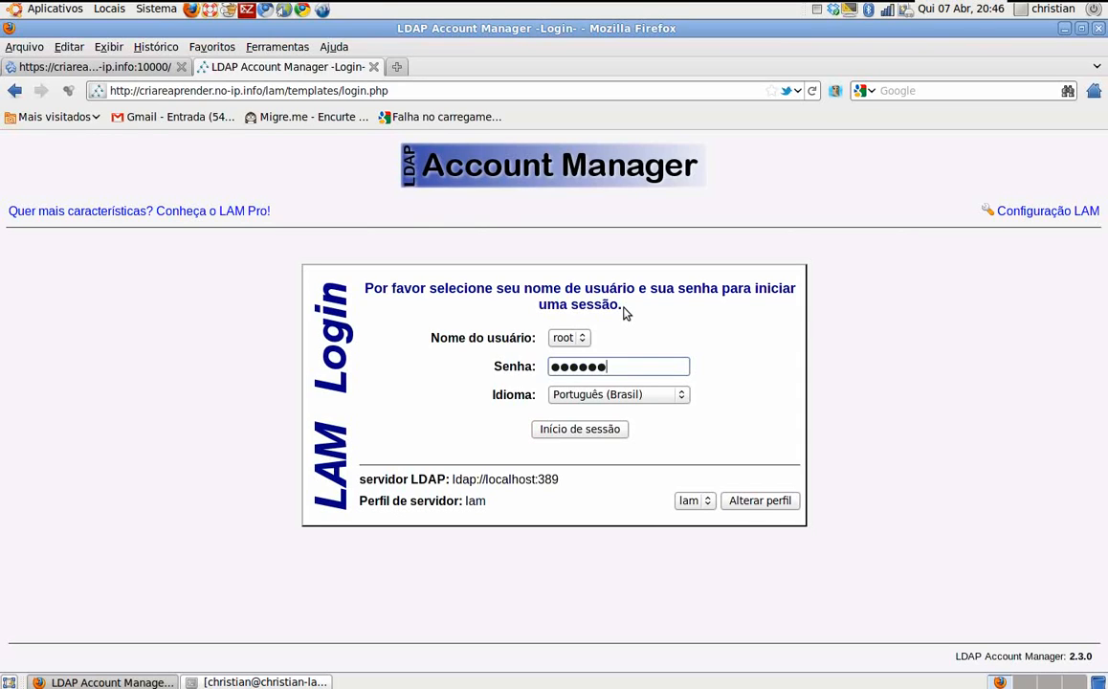
key("Return")
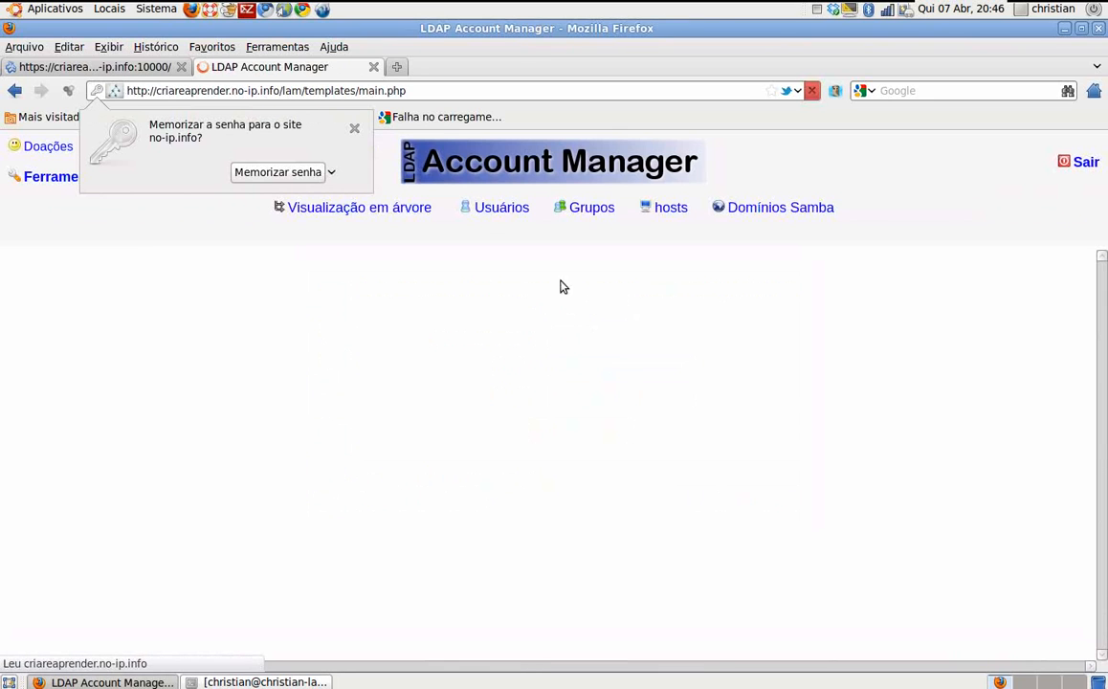
Step: Dismiss Firefox's save-password offer and show the Grupos list of 15 groups
left_click(355, 128)
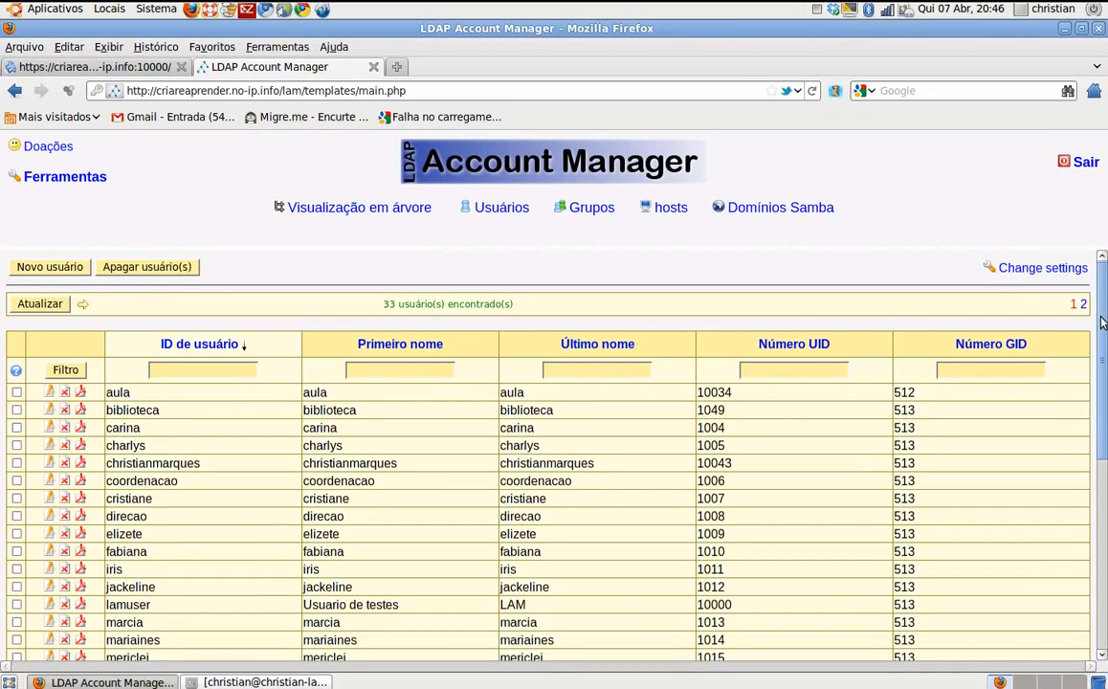
mouse_move(1102, 318)
left_mouse_down()
mouse_move(1092, 518)
mouse_move(1095, 302)
left_mouse_up()
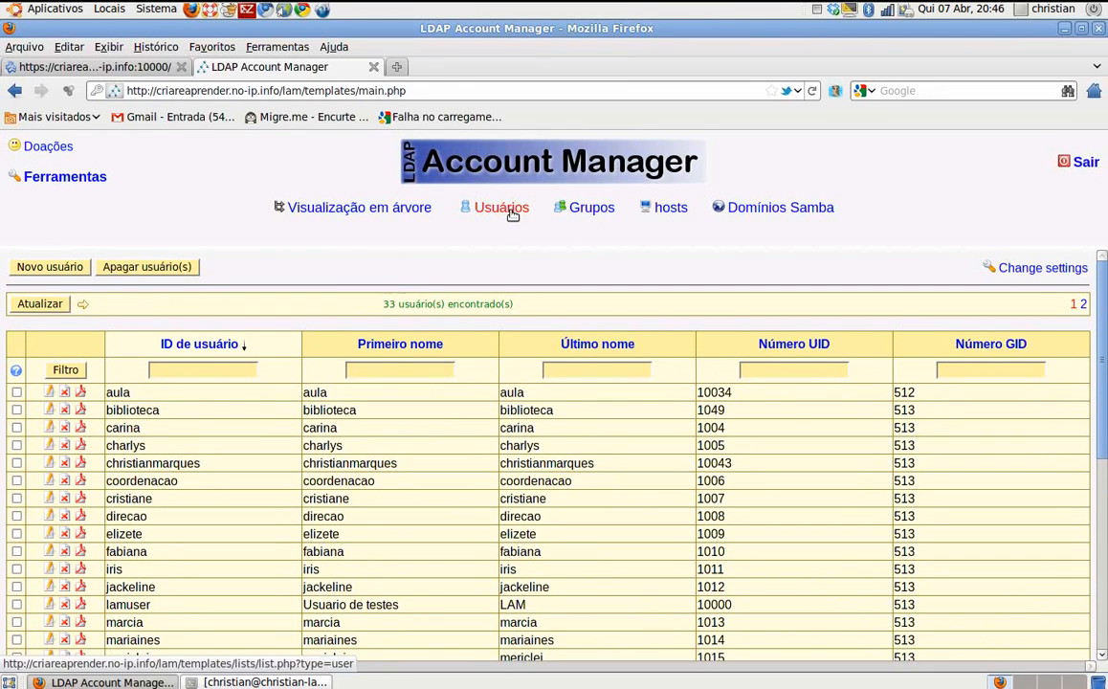
left_click(592, 208)
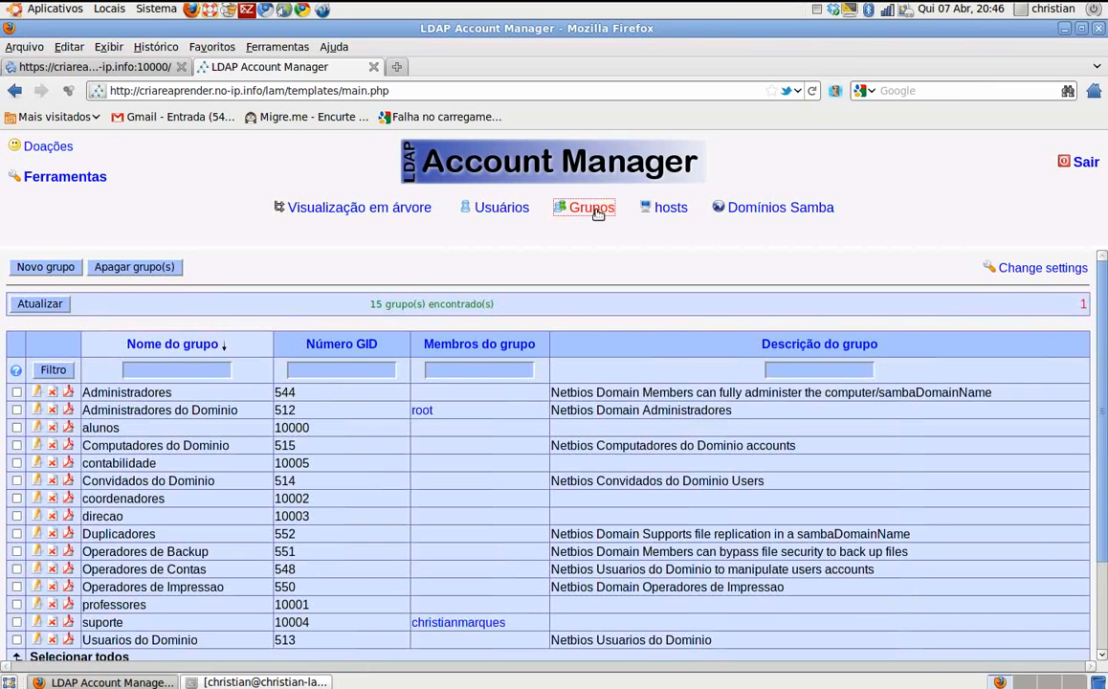
Step: Create a new group named 'faturamento' and switch to its Samba 3 settings
left_click(55, 268)
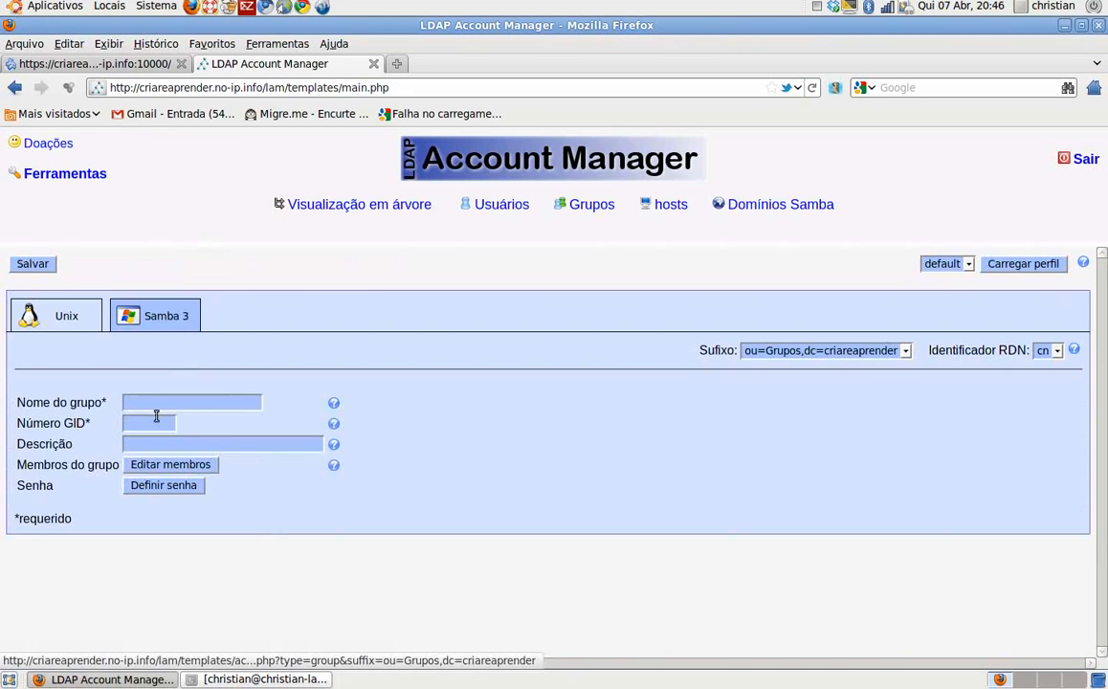
left_click(158, 409)
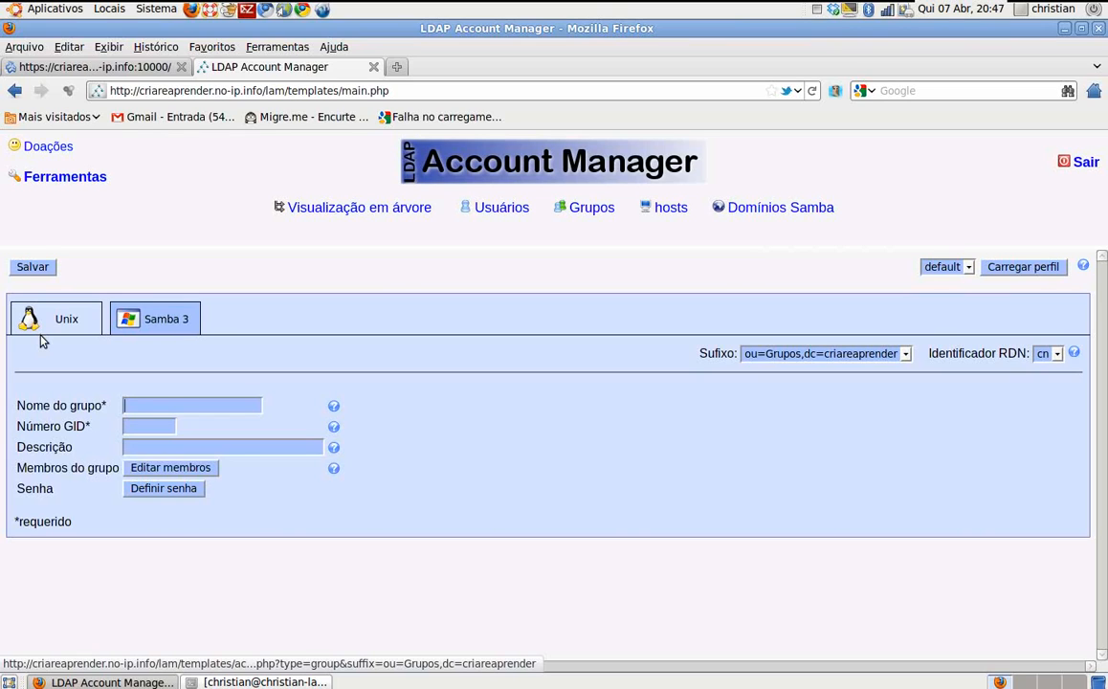
type("faturamento")
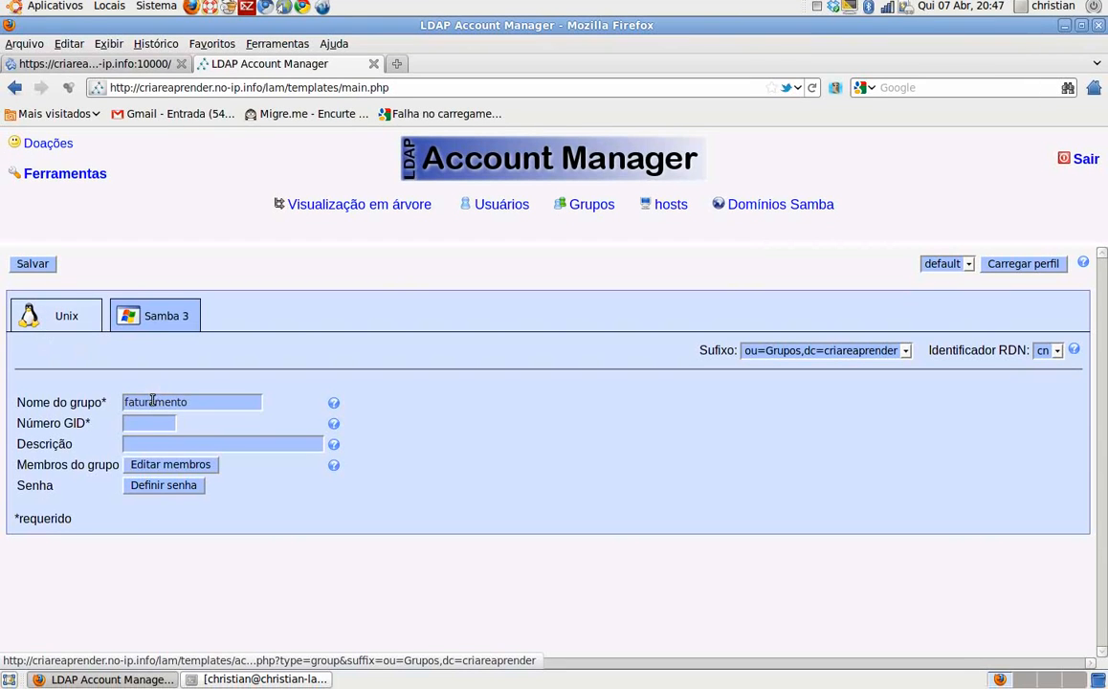
left_click(151, 330)
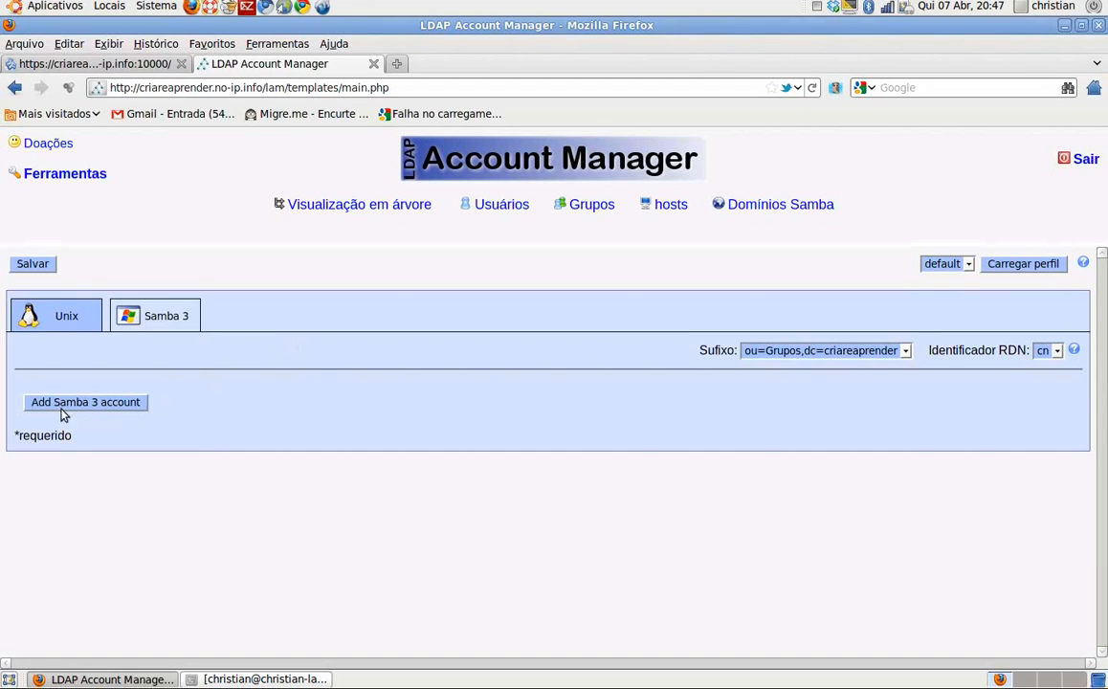
Step: Add a Samba 3 account with display name 'faturamento' and save the group
left_click(66, 406)
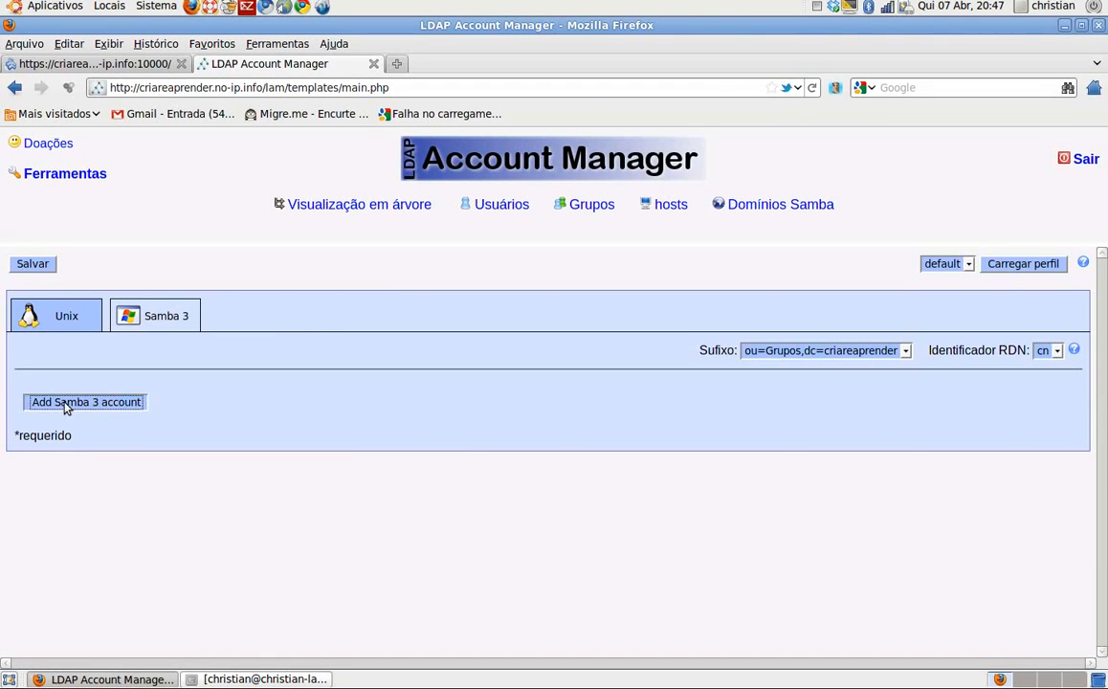
left_click(134, 402)
type("faturamento")
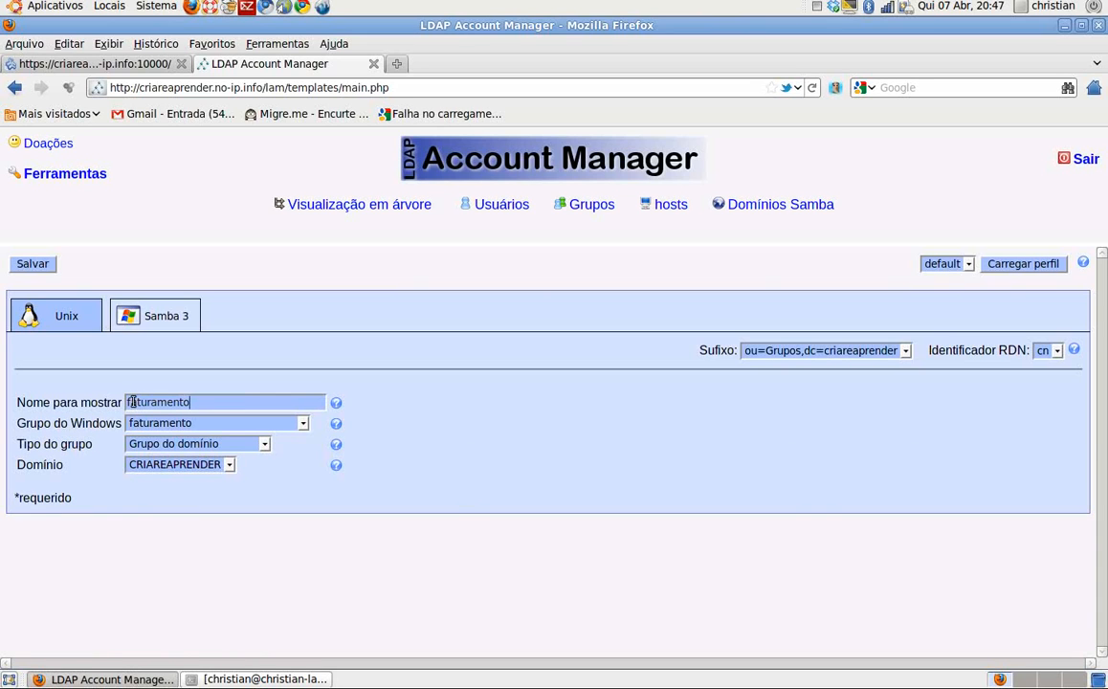
left_click(32, 266)
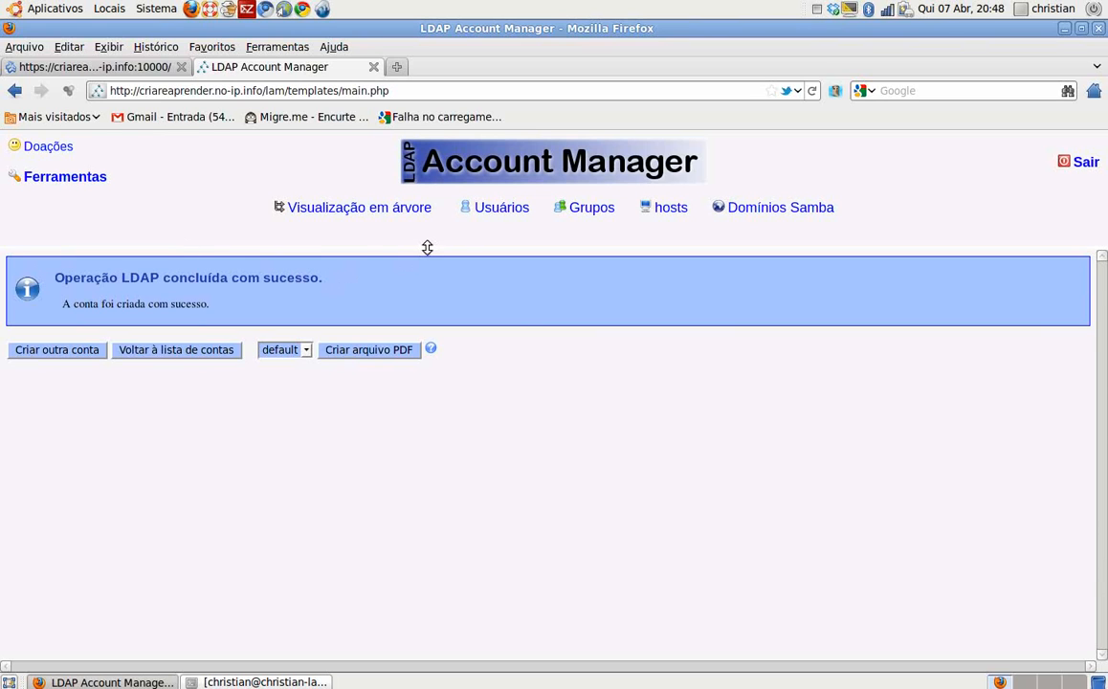
Step: Open the user list and start a new user account
left_click(501, 209)
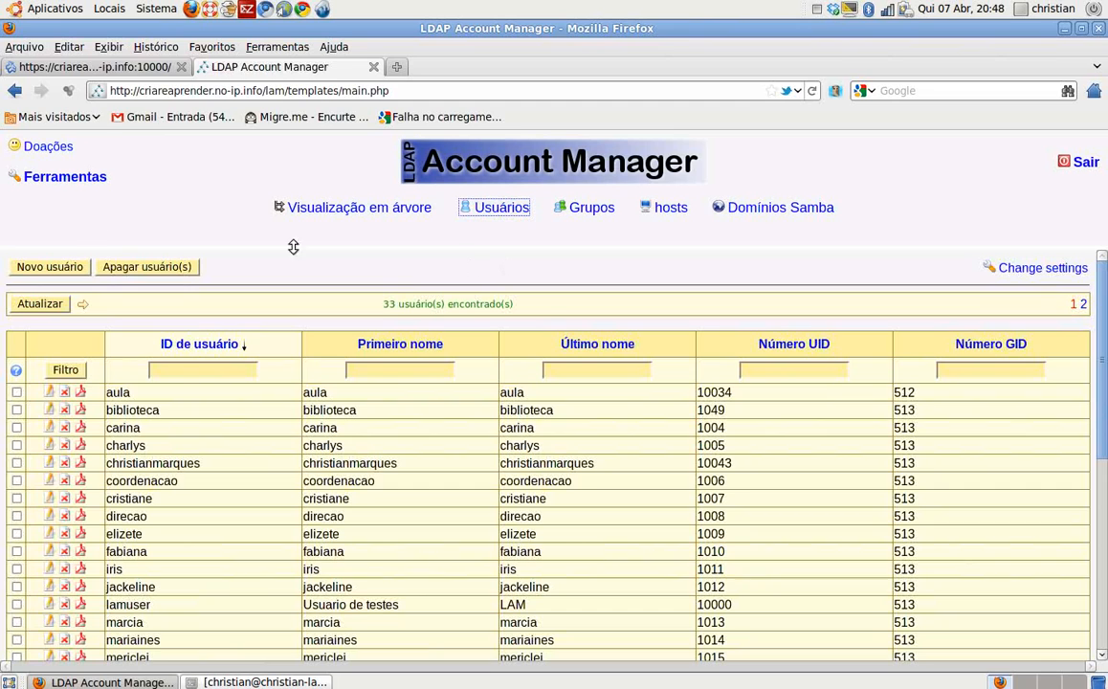
left_click(39, 268)
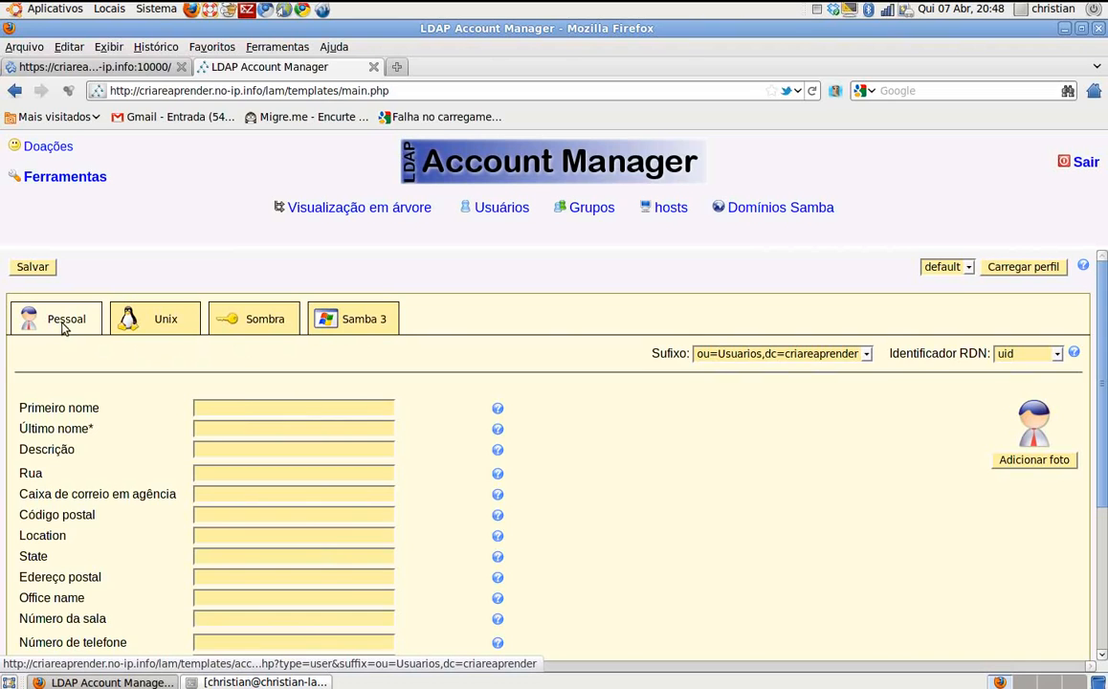
left_click(238, 404)
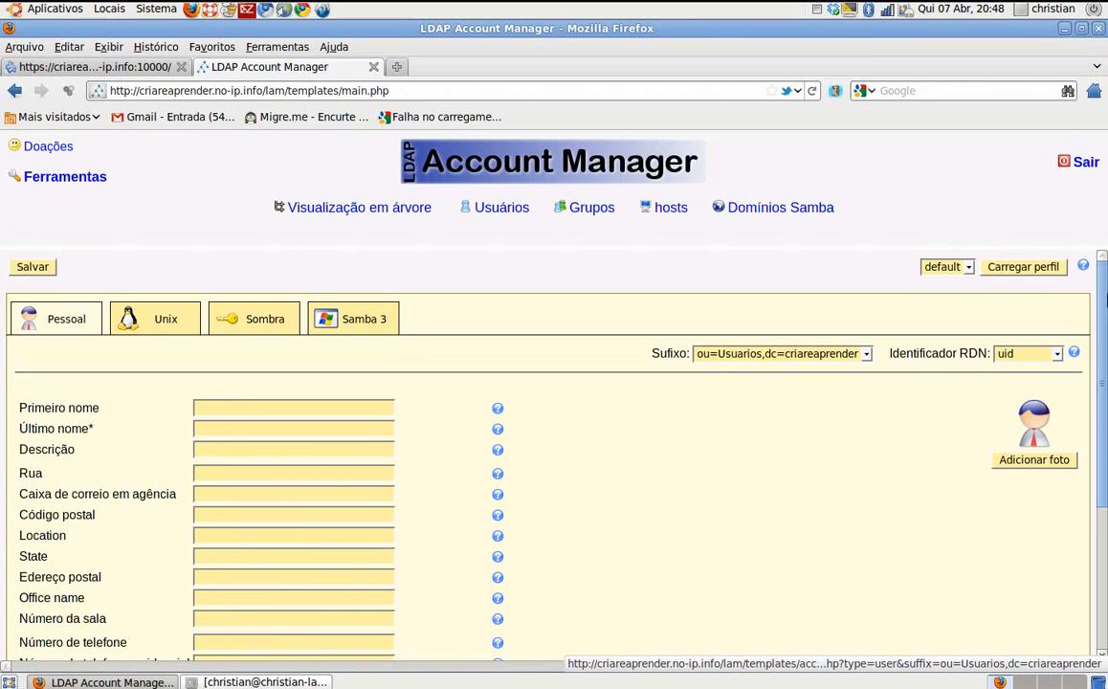
left_click_drag(1103, 299, 1103, 391)
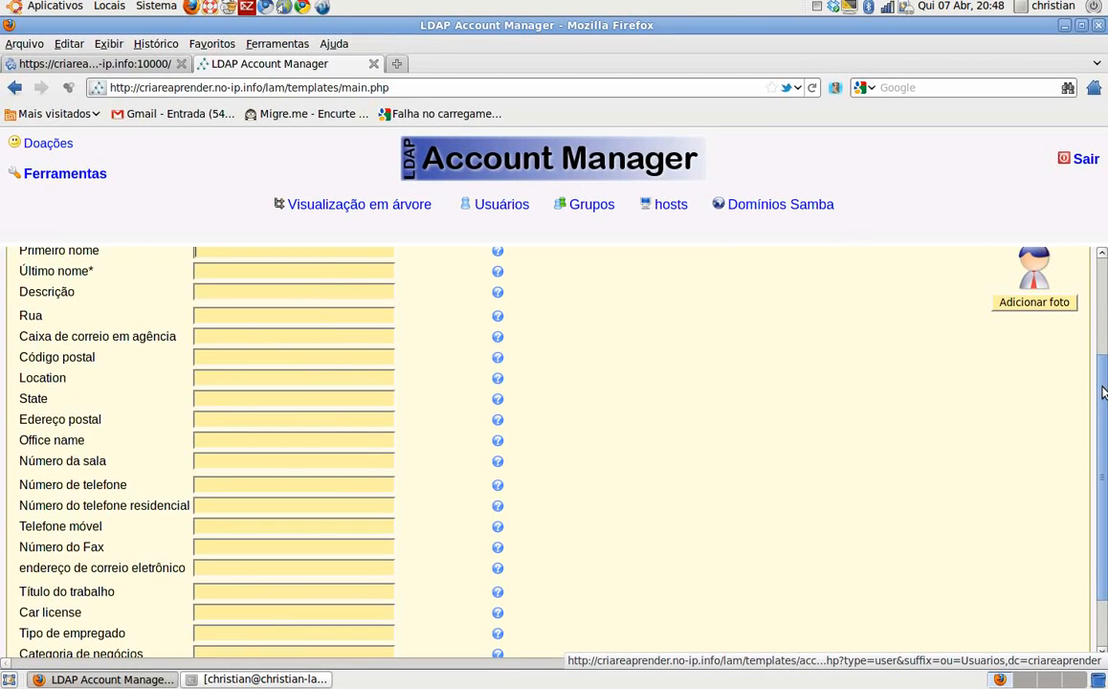
left_click_drag(1104, 392, 1103, 288)
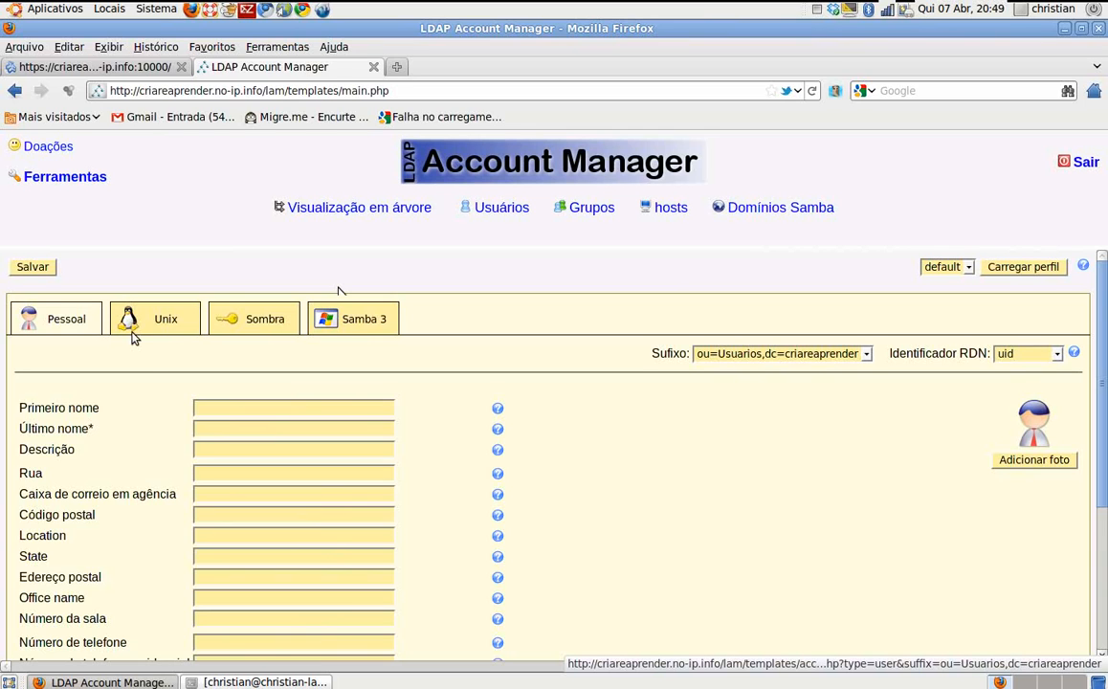
Step: Fill in the new user's first name and last name on the Pessoal tab
left_click(216, 410)
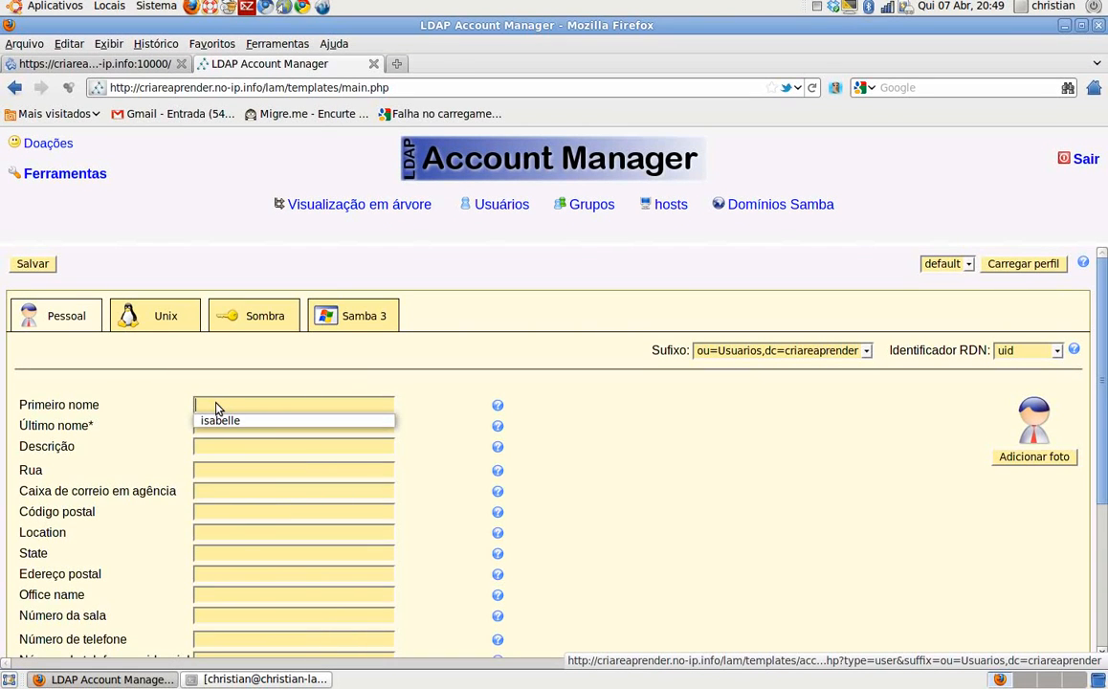
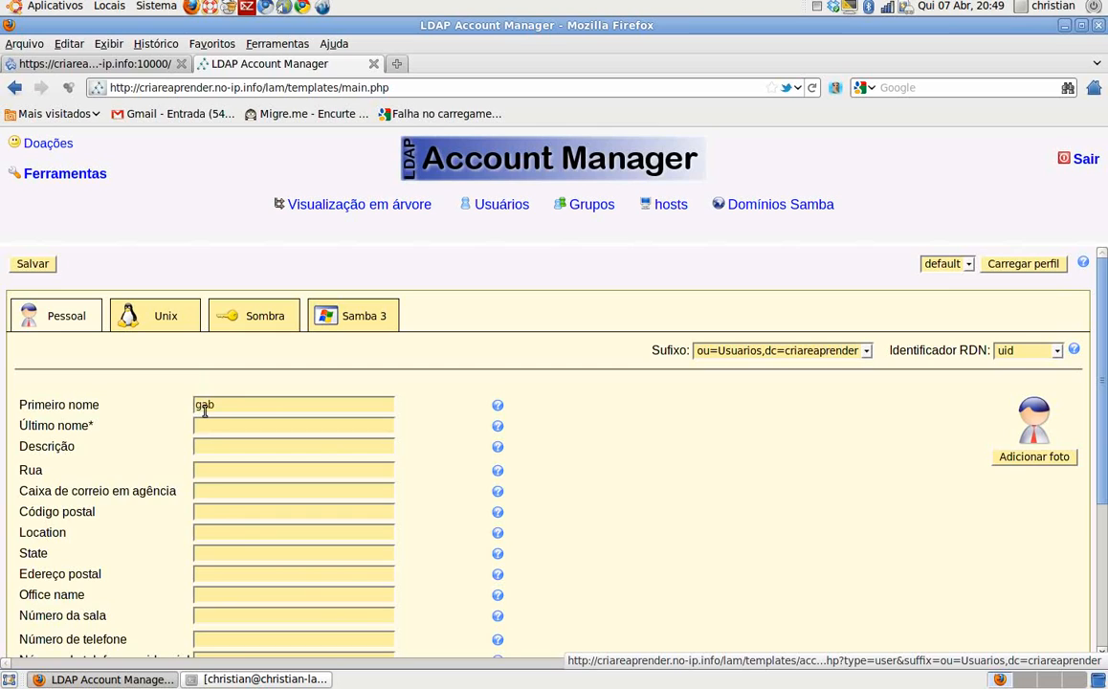
key("Tab")
type("pedro")
left_click(135, 323)
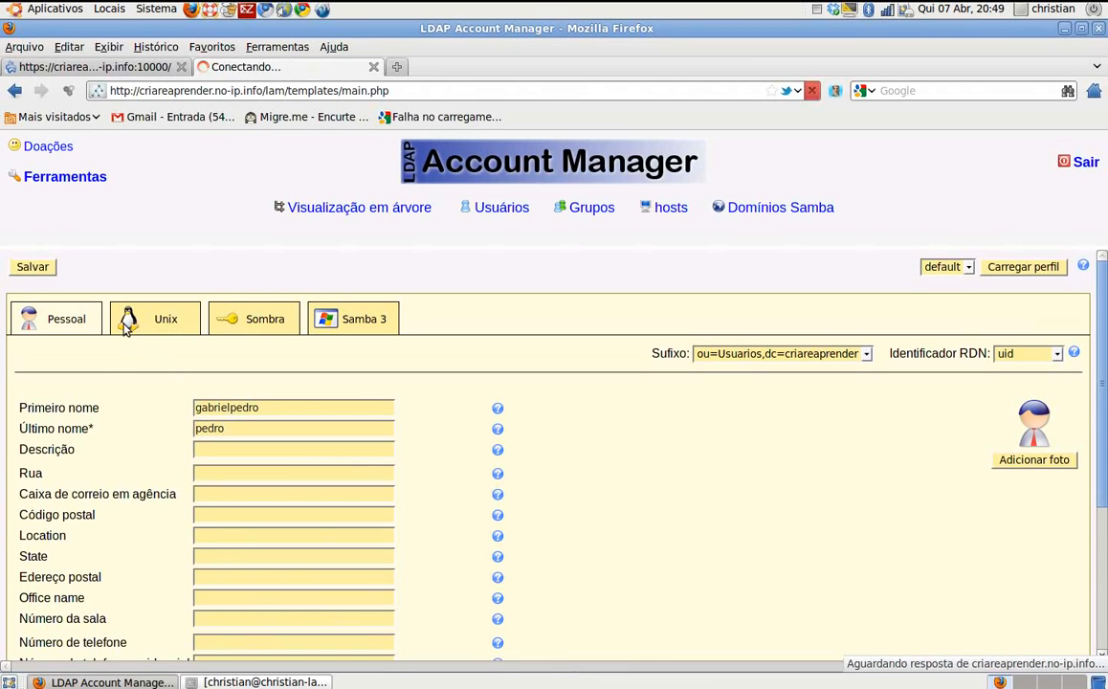
Step: Enter the username as Unix login and common name, with faturamento as primary group
left_click(324, 405)
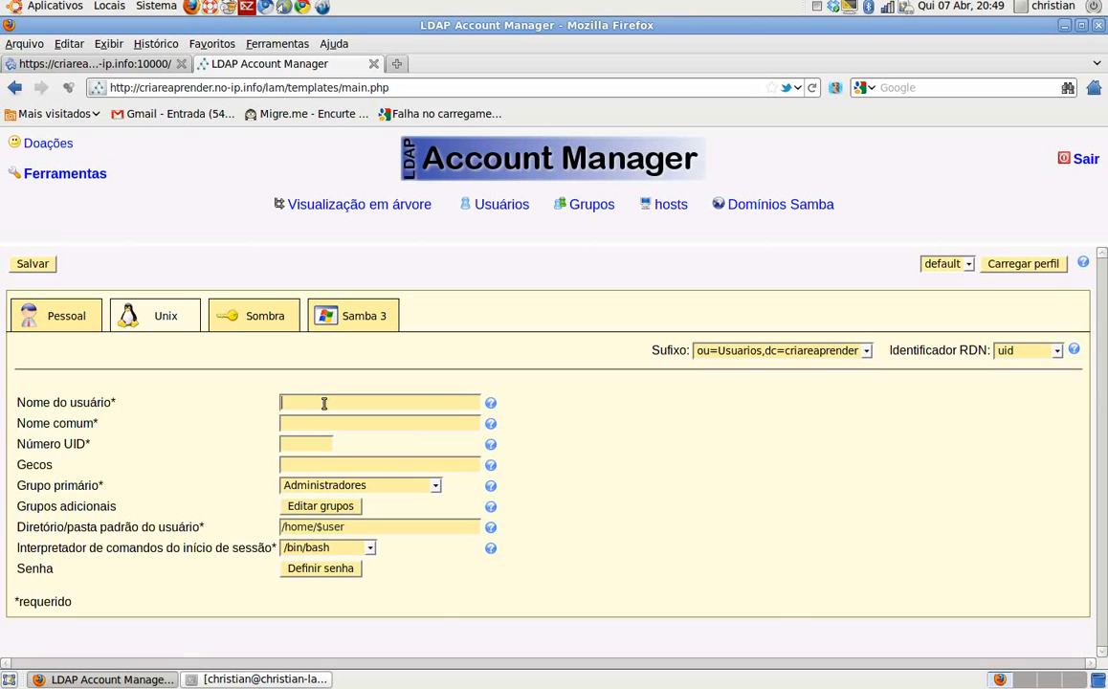
left_click(336, 422)
left_click(428, 488)
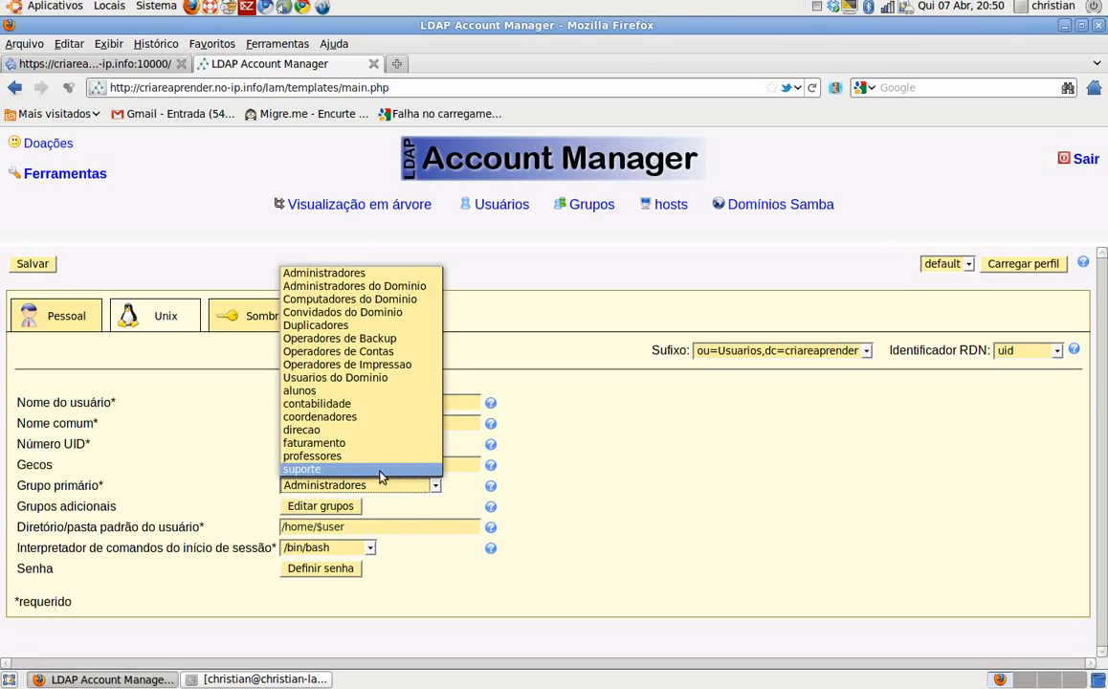
left_click(341, 446)
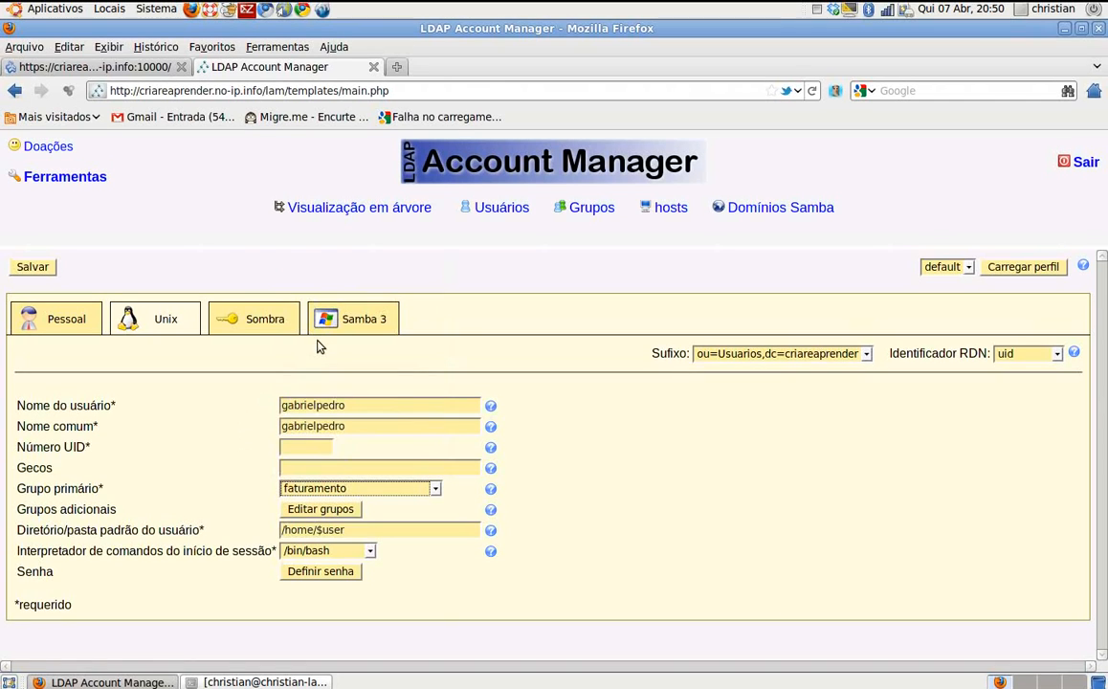
Step: Add a Samba 3 account with the username as display name and a confirmed Samba password
left_click(331, 328)
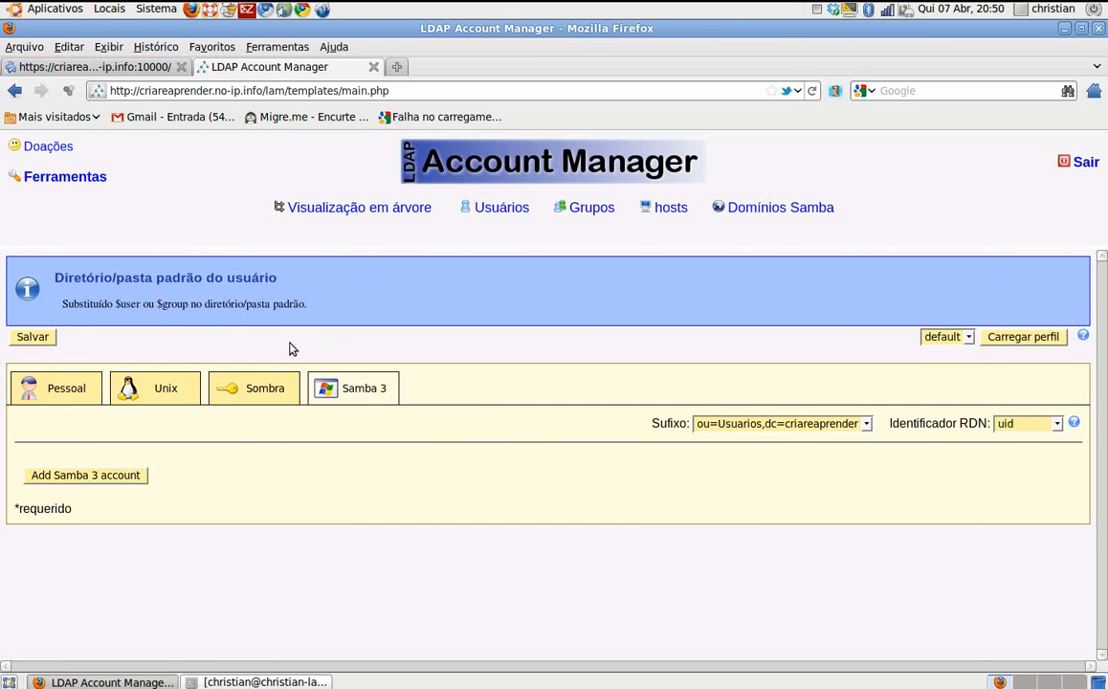
left_click(88, 474)
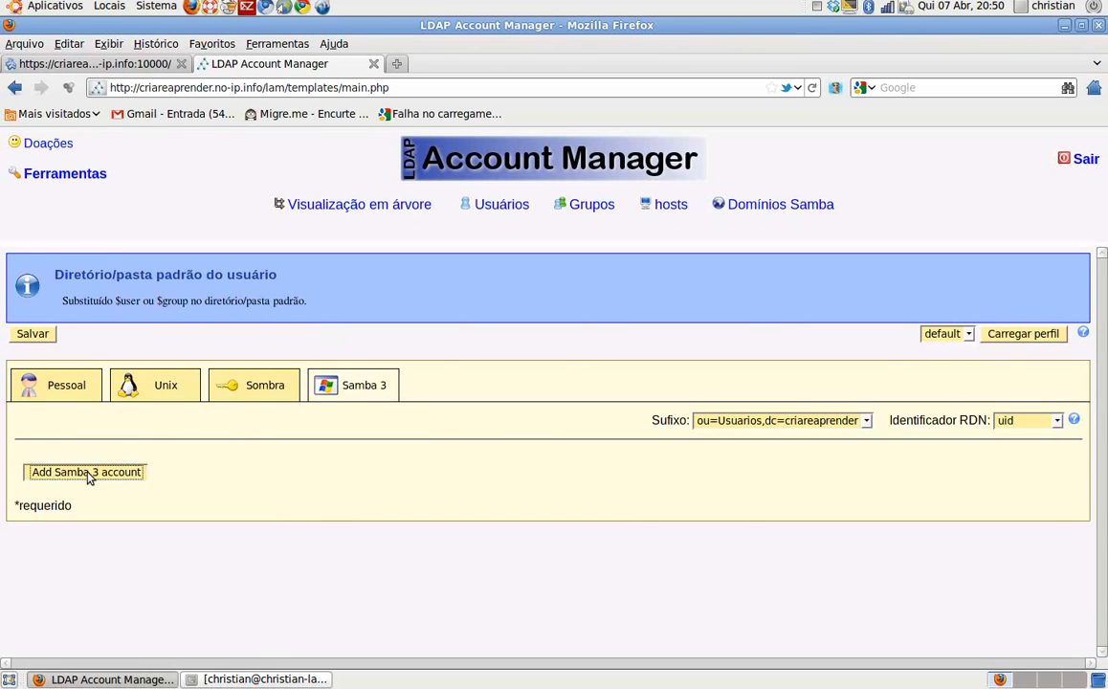
left_click(201, 404)
key("Tab")
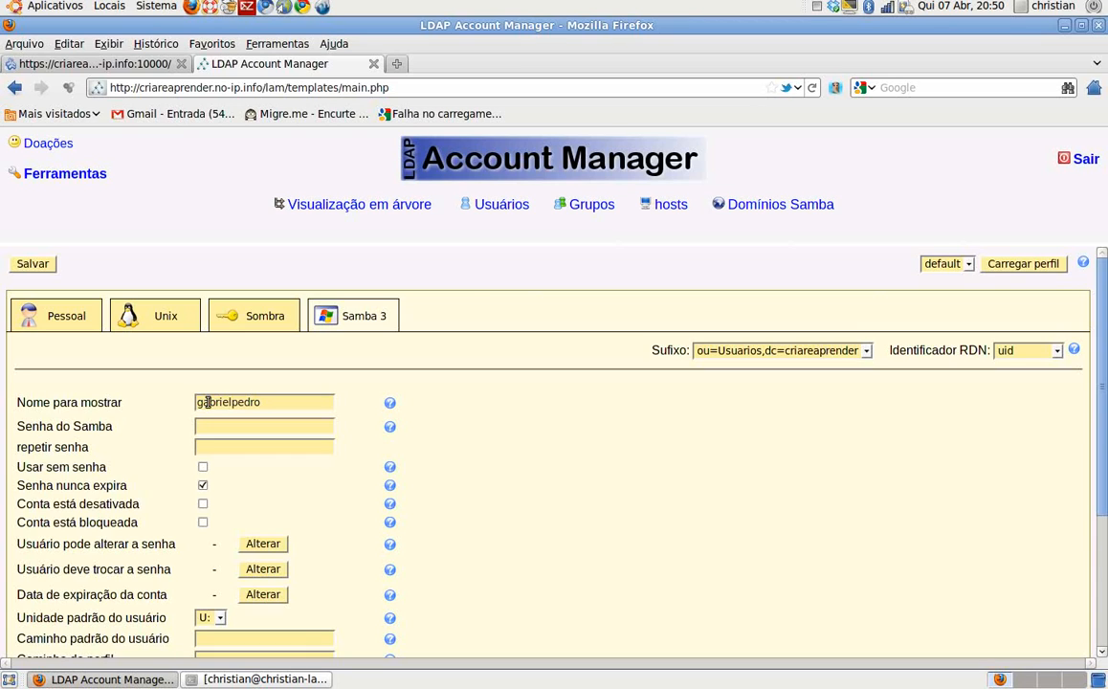
type("12345")
left_click(209, 448)
type("123")
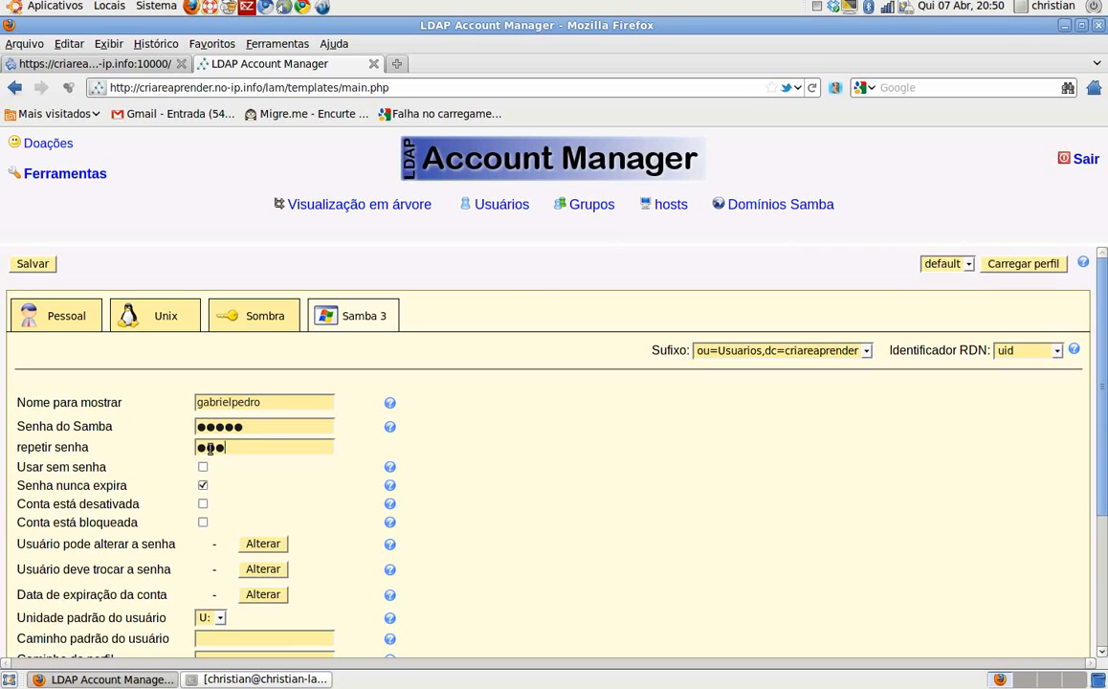
type("45")
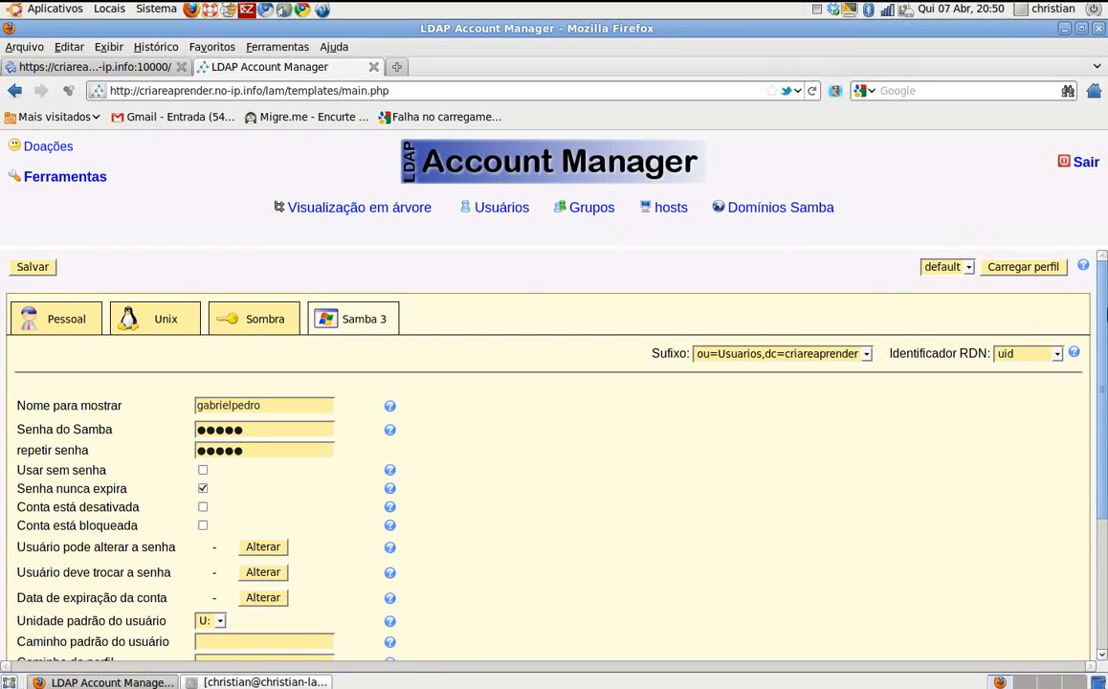
mouse_move(1105, 315)
left_mouse_down()
mouse_move(1106, 486)
mouse_move(1106, 297)
left_mouse_up()
Step: Save the new user and view the Usuários list, now showing 34 users
left_click(40, 267)
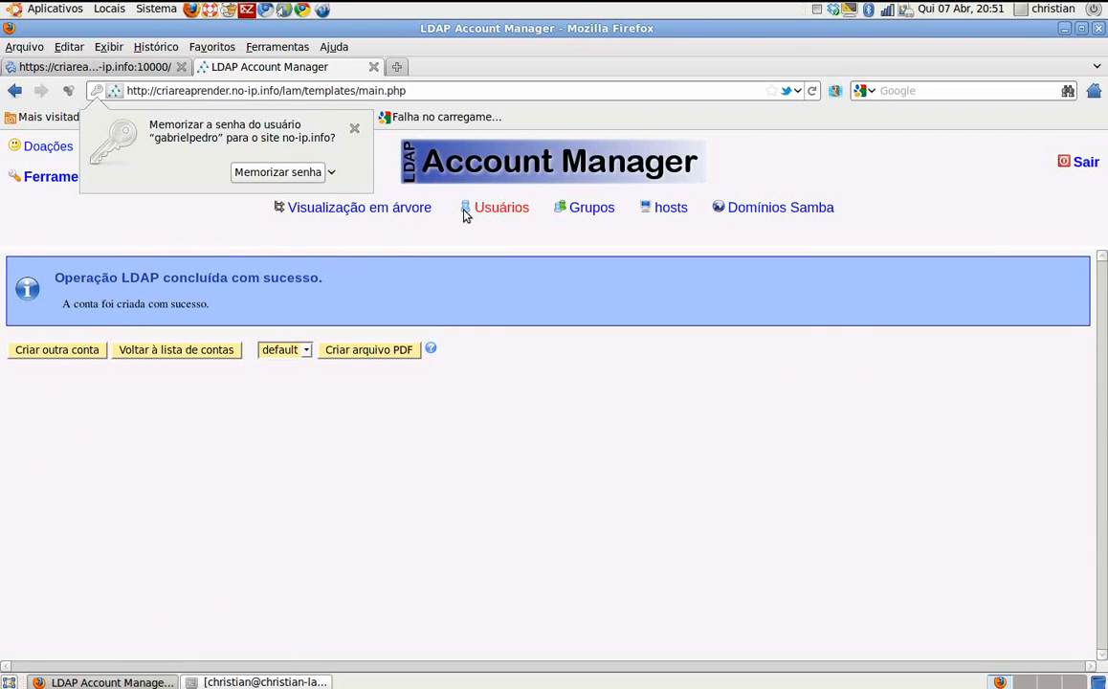
left_click(488, 240)
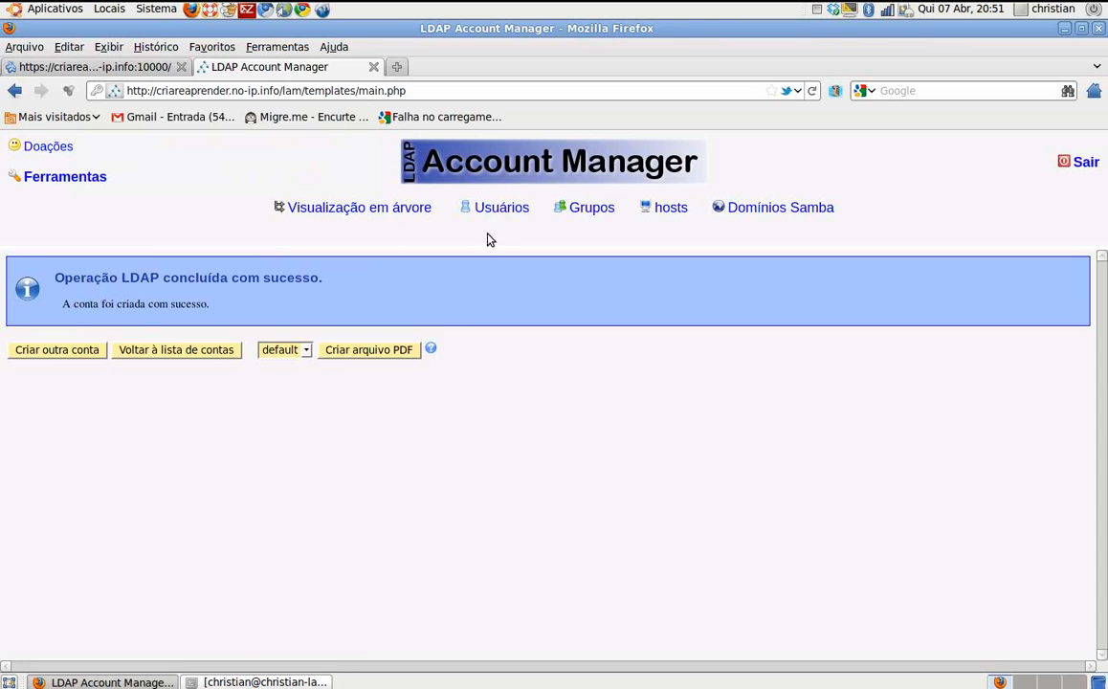
left_click(502, 213)
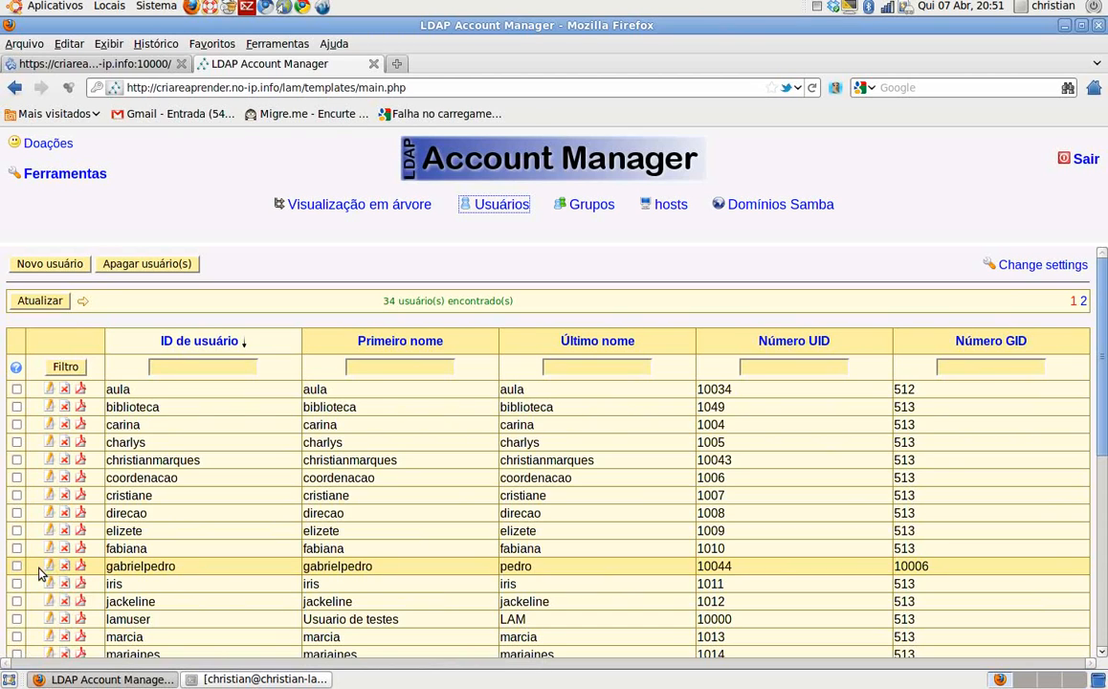
Step: Reopen the new user account, review its Unix and Samba 3 tabs, and save it unchanged
left_click(50, 567)
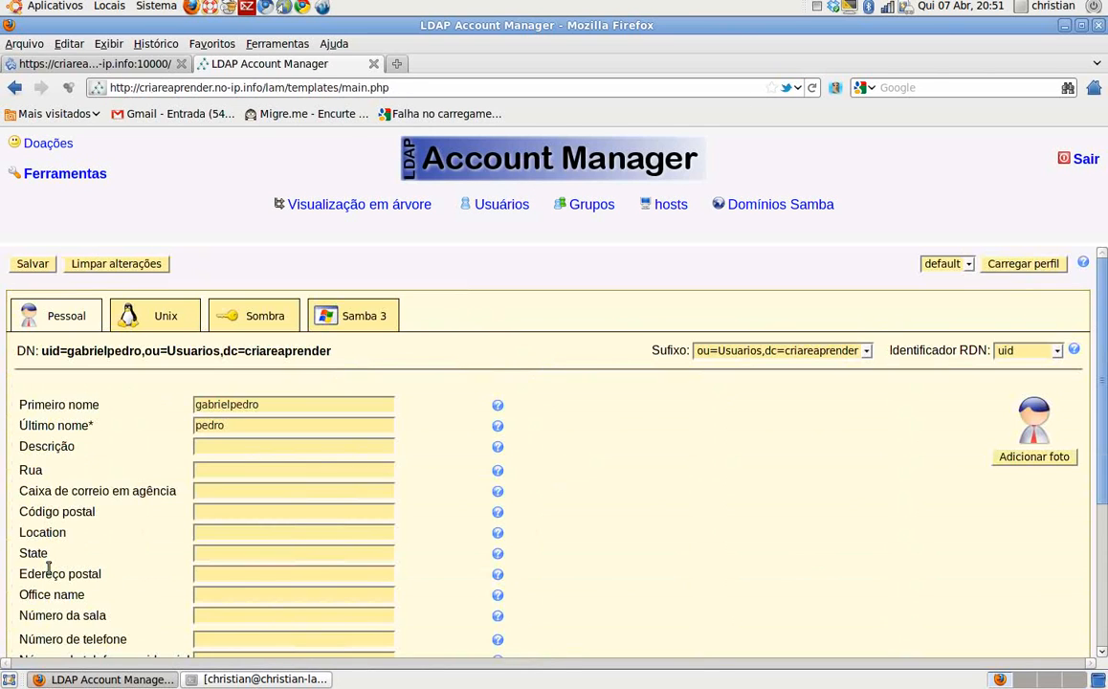
left_click(168, 326)
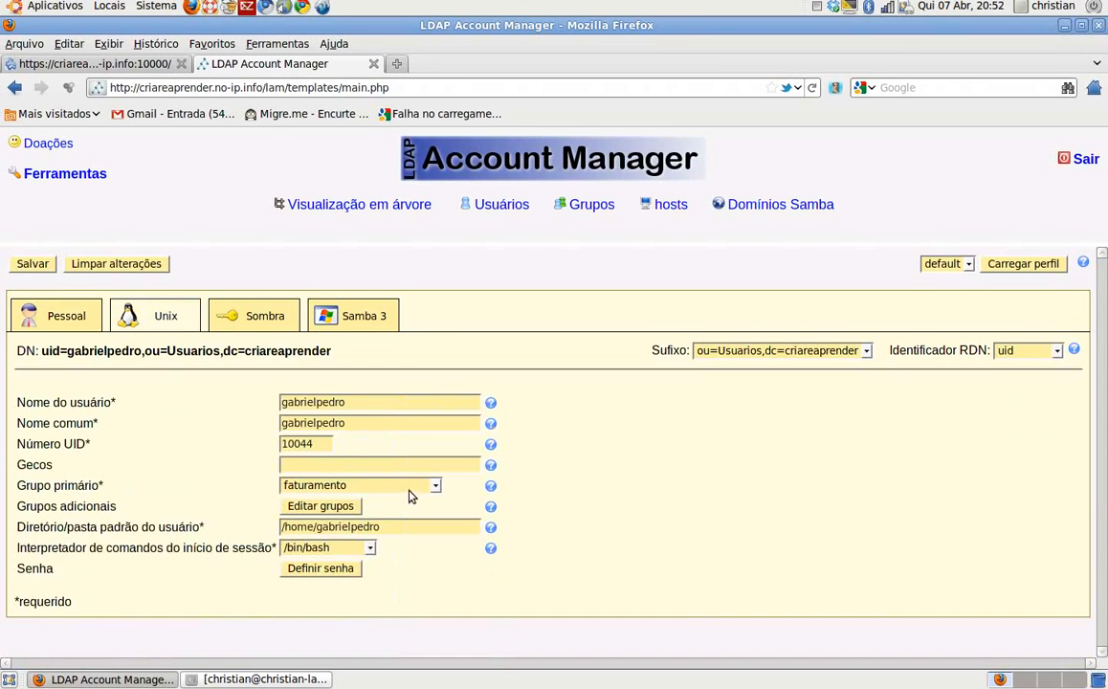
left_click(383, 316)
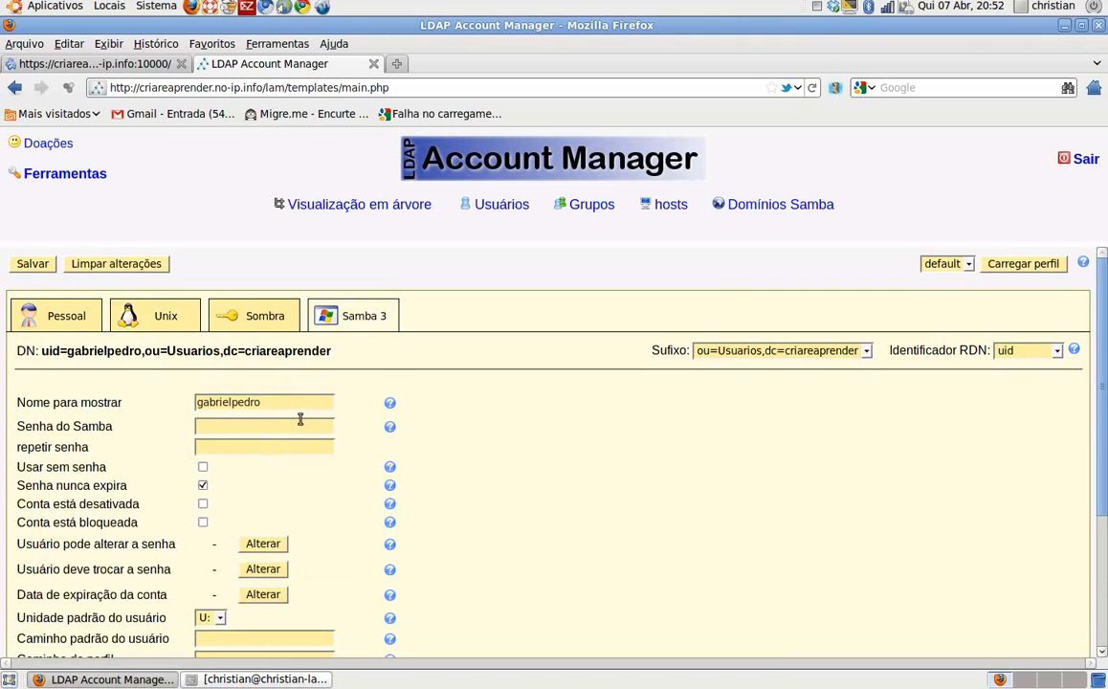
left_click(33, 262)
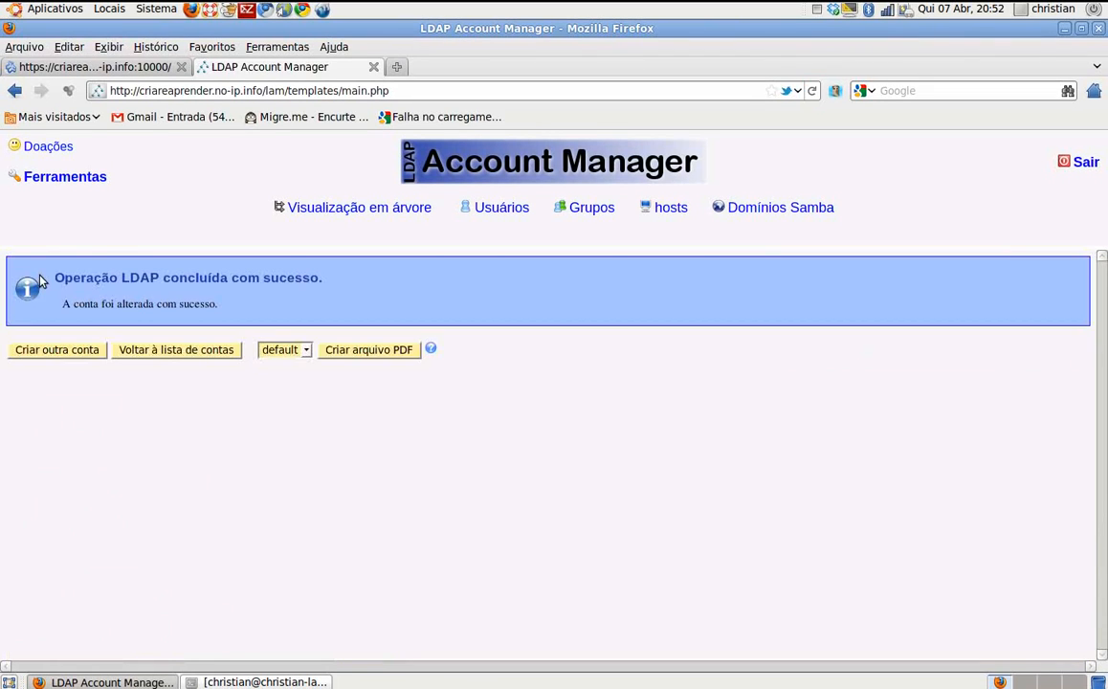